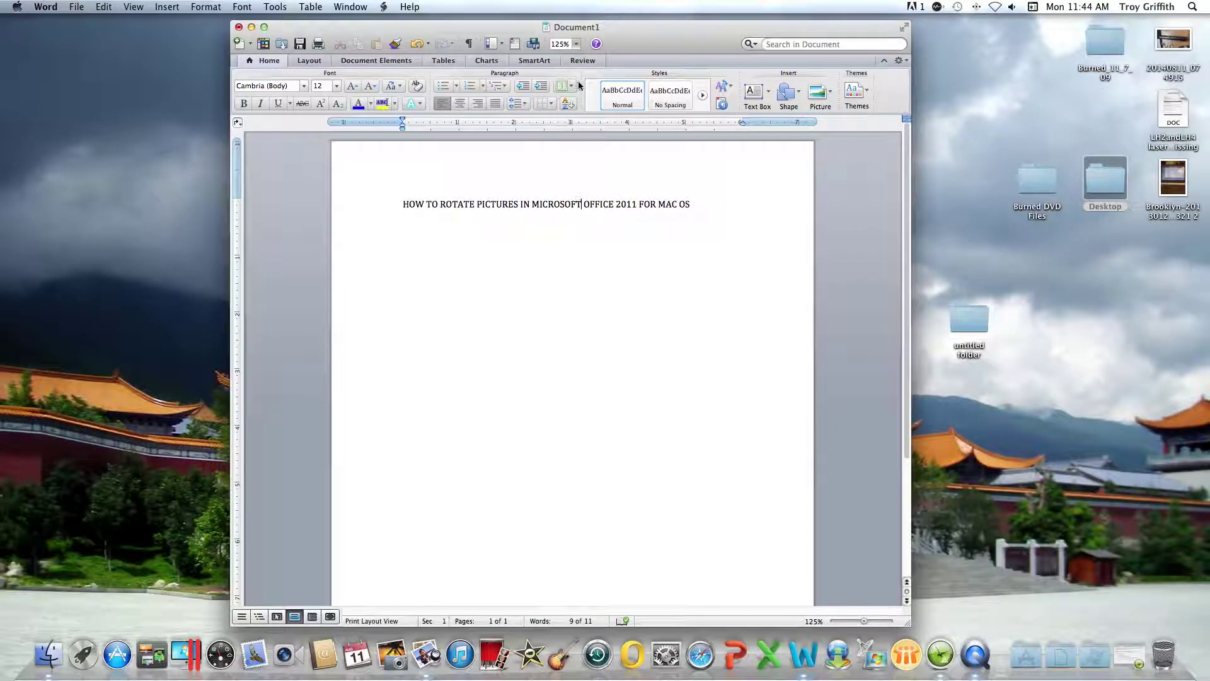
pyautogui.moveTo(637, 32)
pyautogui.mouseDown()
pyautogui.moveTo(578, 30)
pyautogui.moveTo(644, 33)
pyautogui.mouseUp()
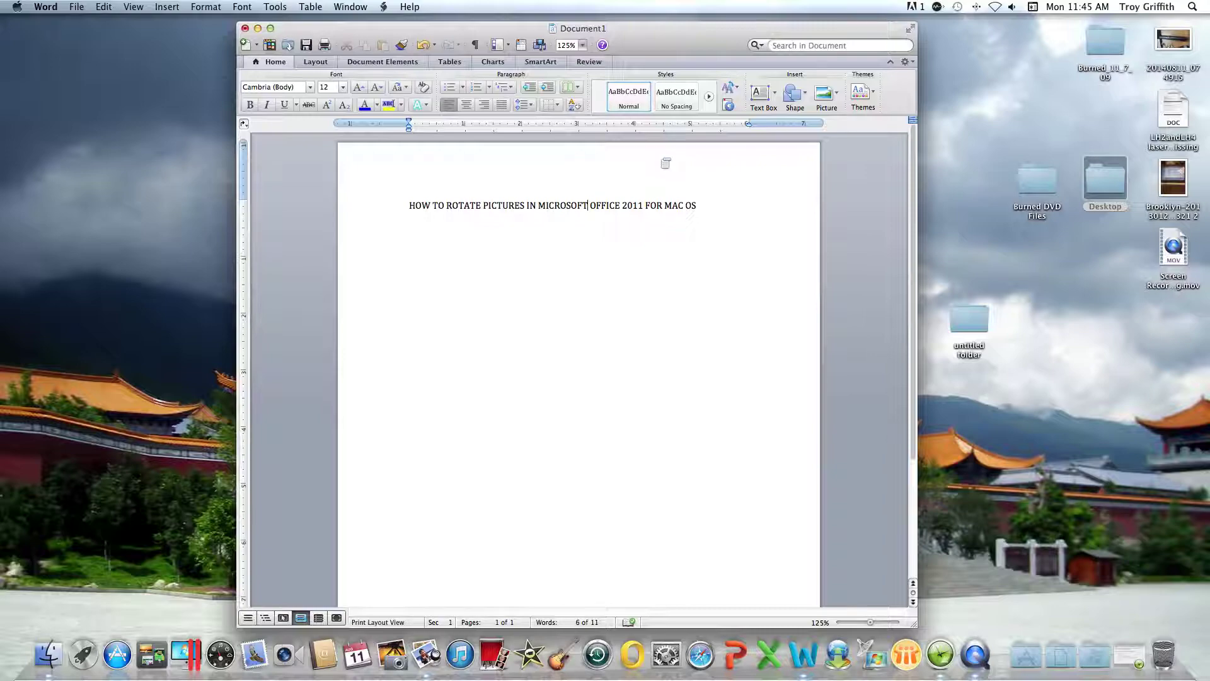
pyautogui.scroll(-2, 666, 162)
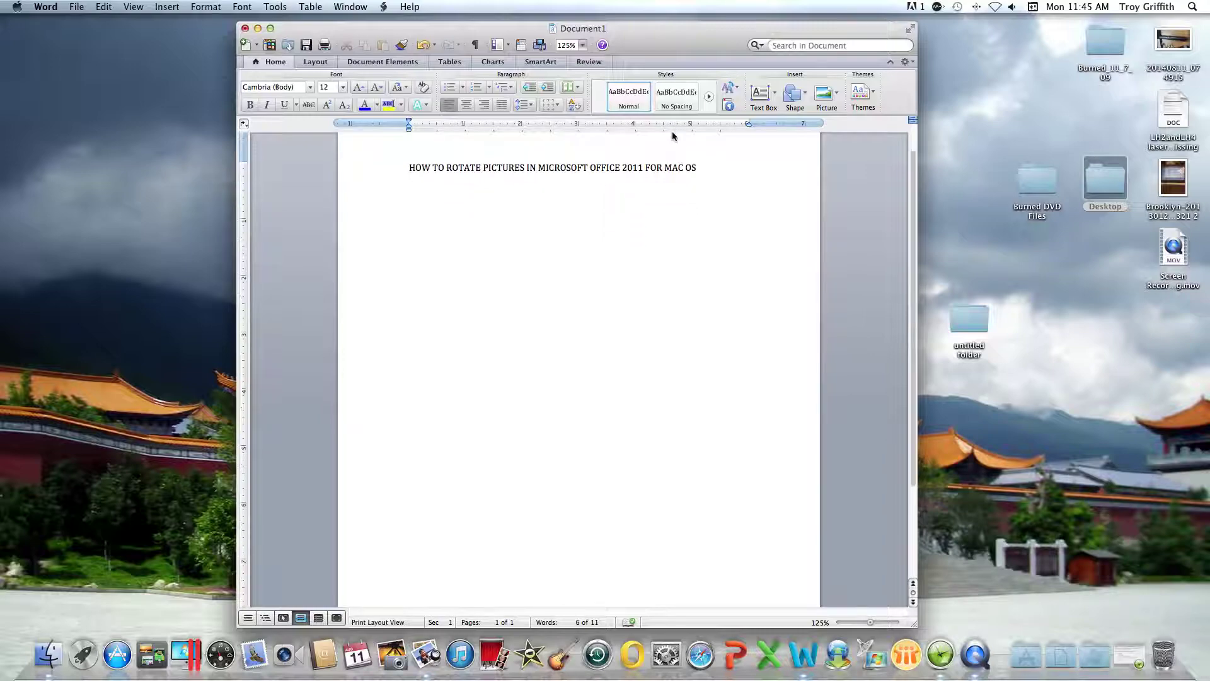
# Look through the iPhoto and Photo Booth sources in the Photo Browser, and close it without inserting anything.
pyautogui.click(826, 94)
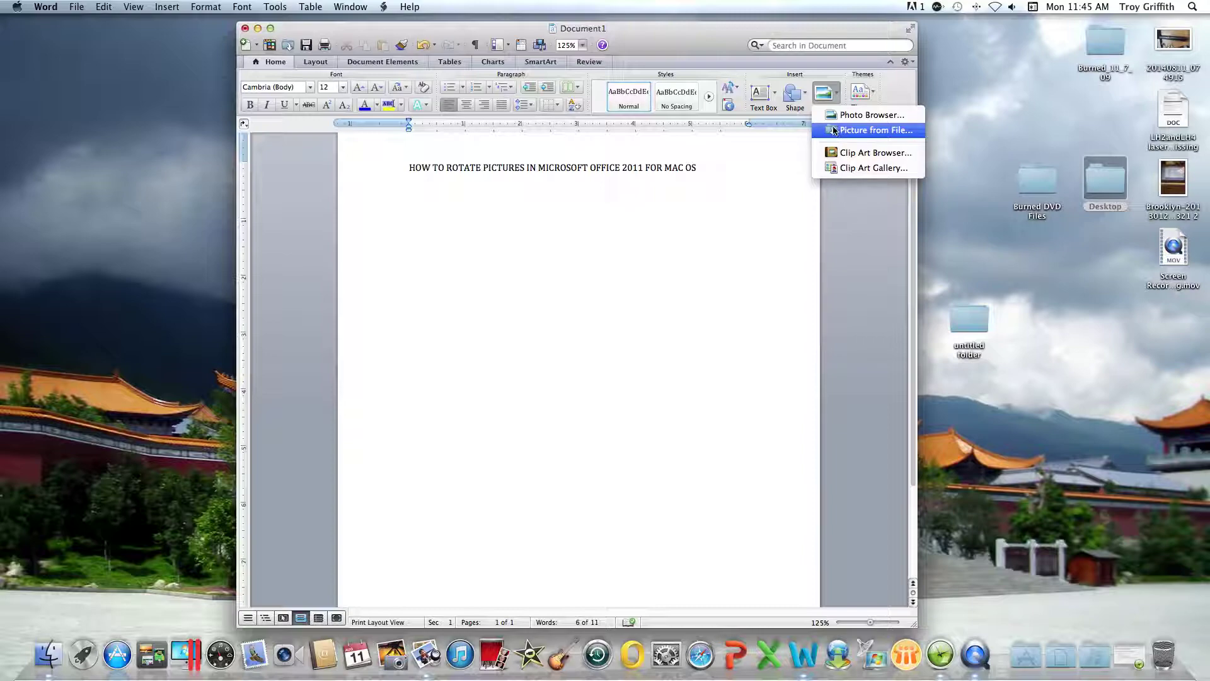
pyautogui.click(864, 116)
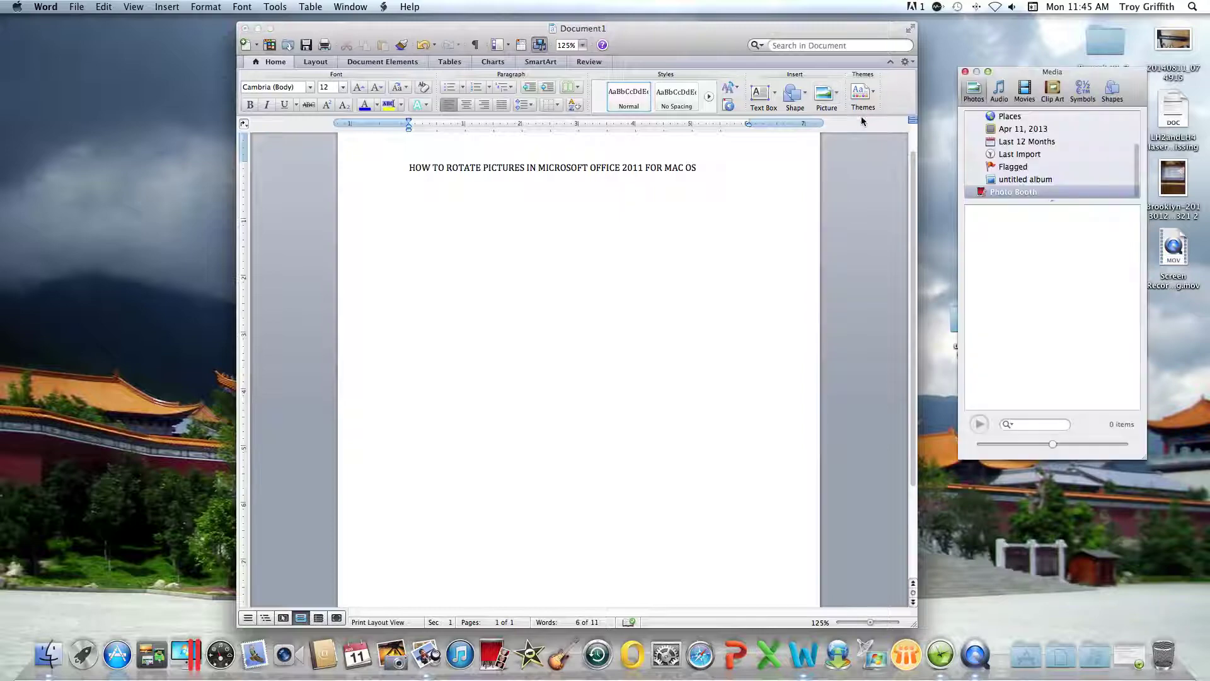
pyautogui.scroll(4, 1015, 167)
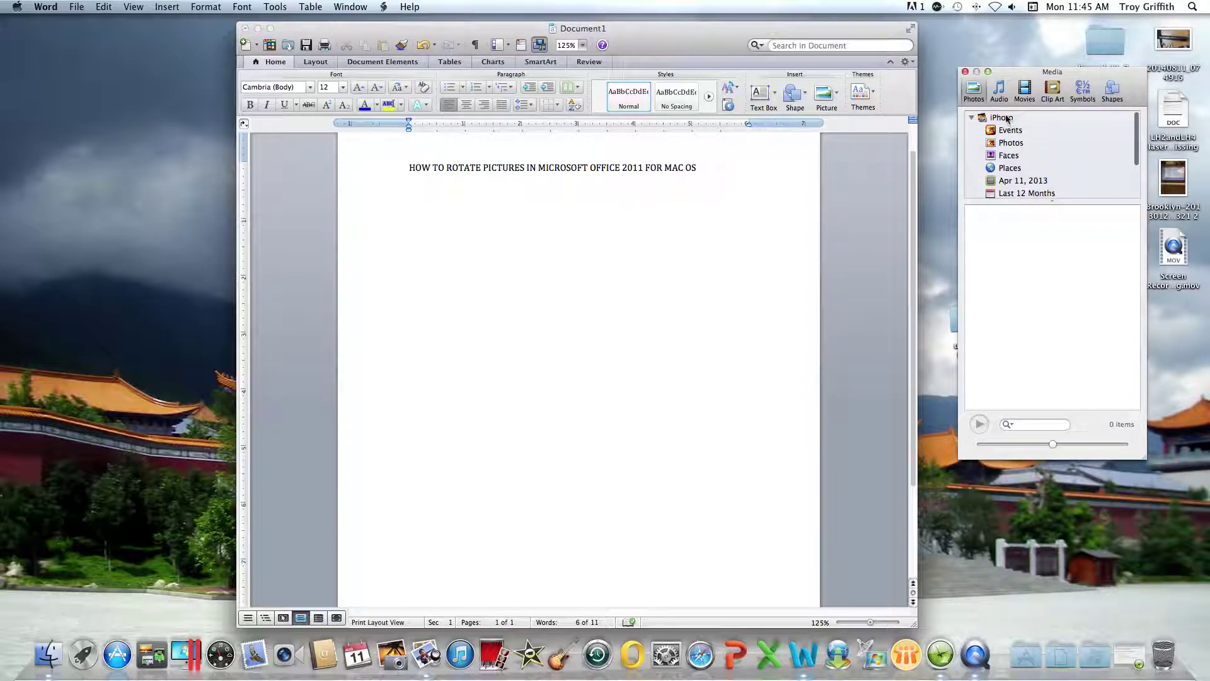
pyautogui.scroll(-4, 1008, 145)
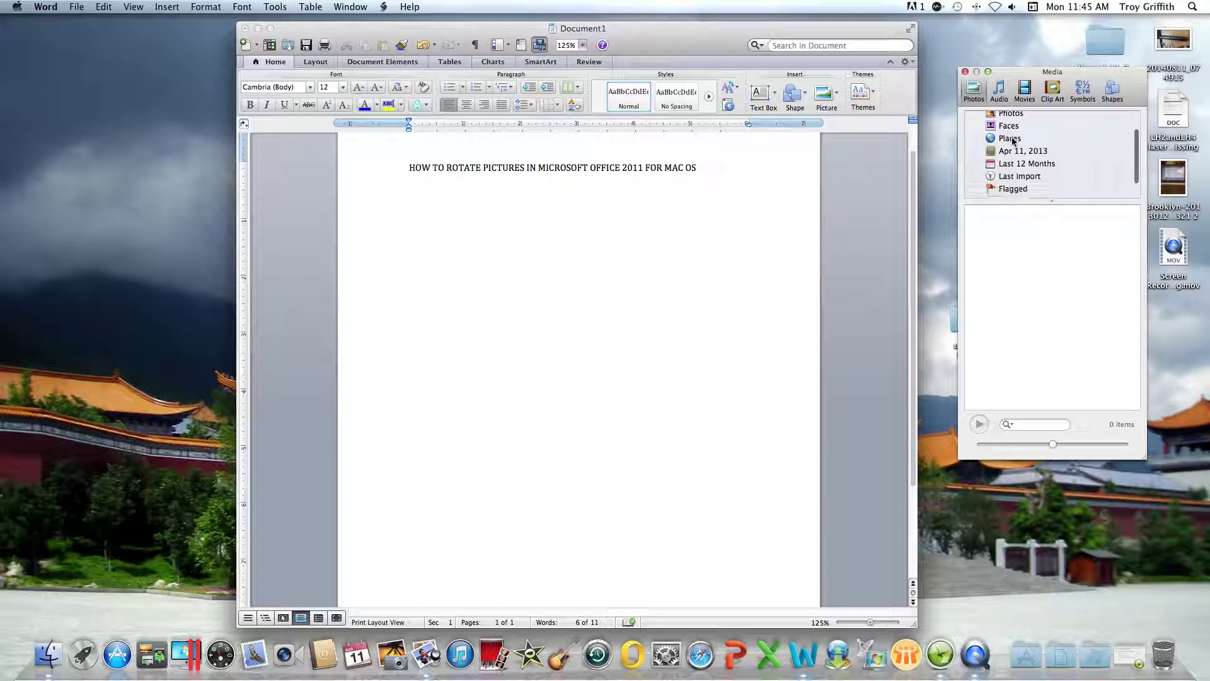
pyautogui.scroll(4, 1013, 157)
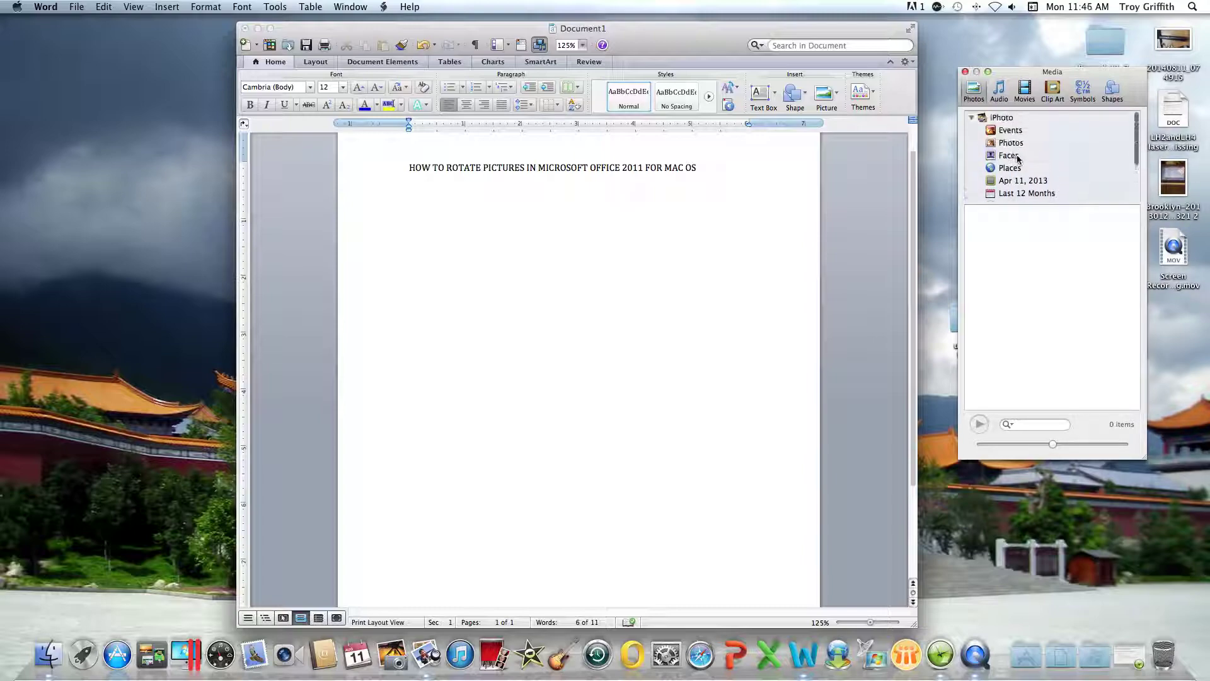
pyautogui.scroll(-4, 1014, 161)
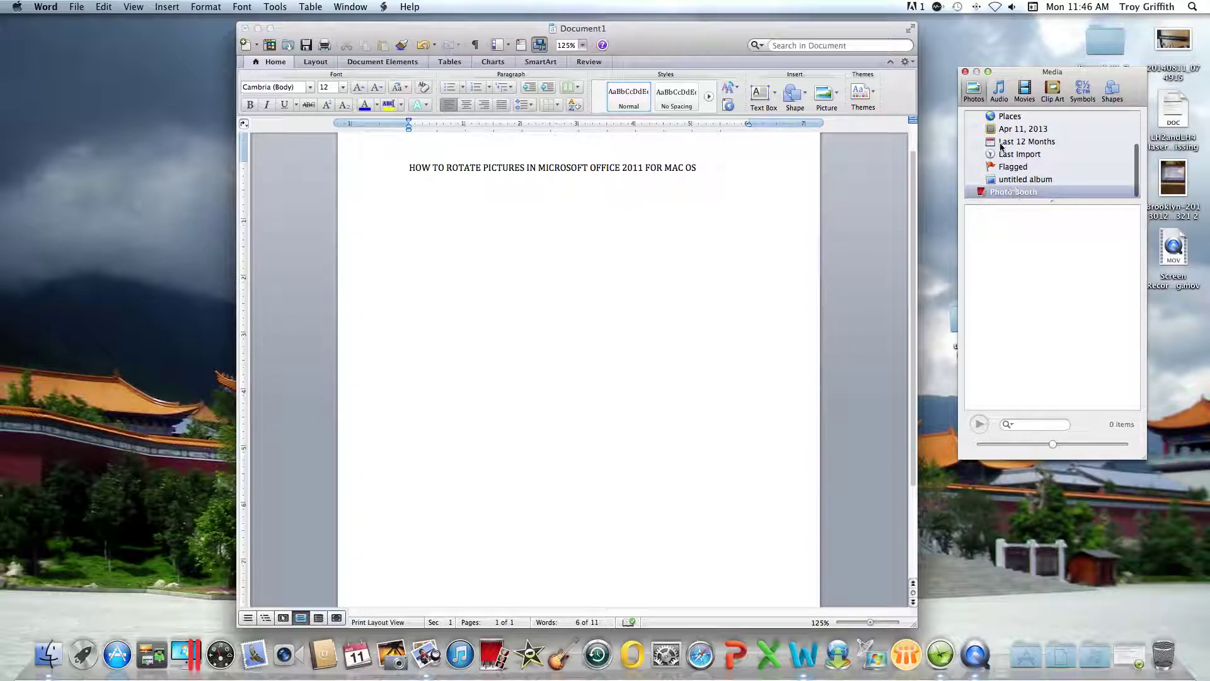
pyautogui.click(964, 71)
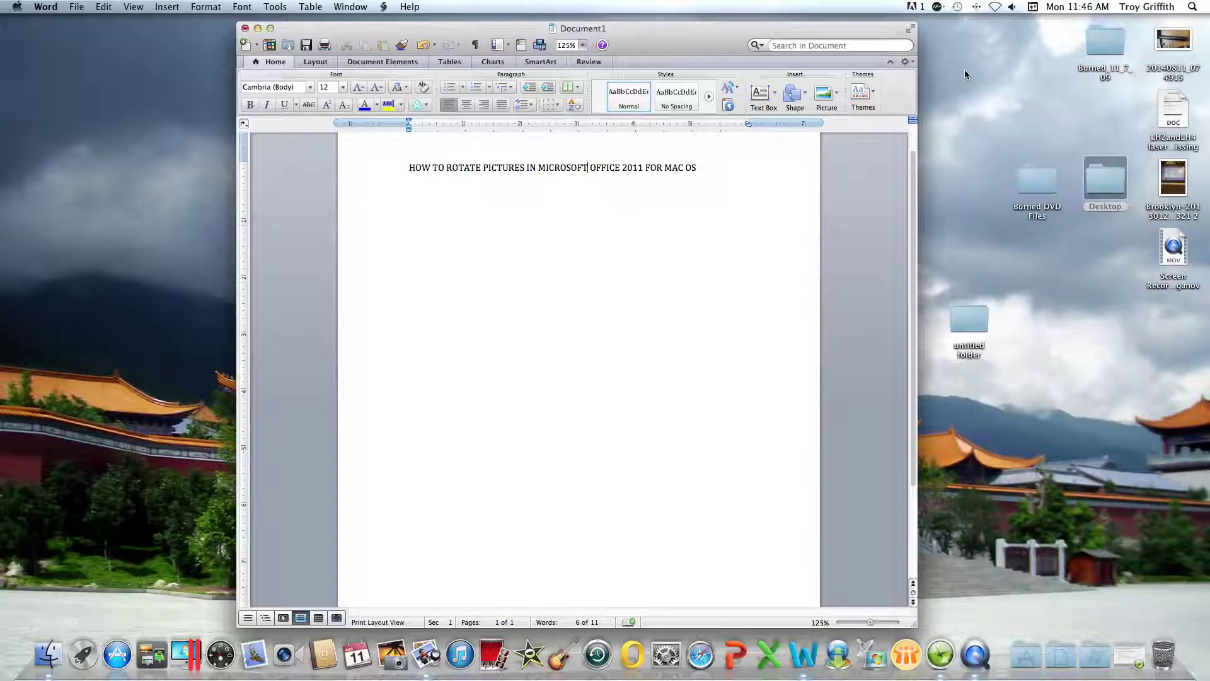
# Insert the picture file 20140811_074915 from the Desktop at the text cursor in the heading.
pyautogui.click(834, 105)
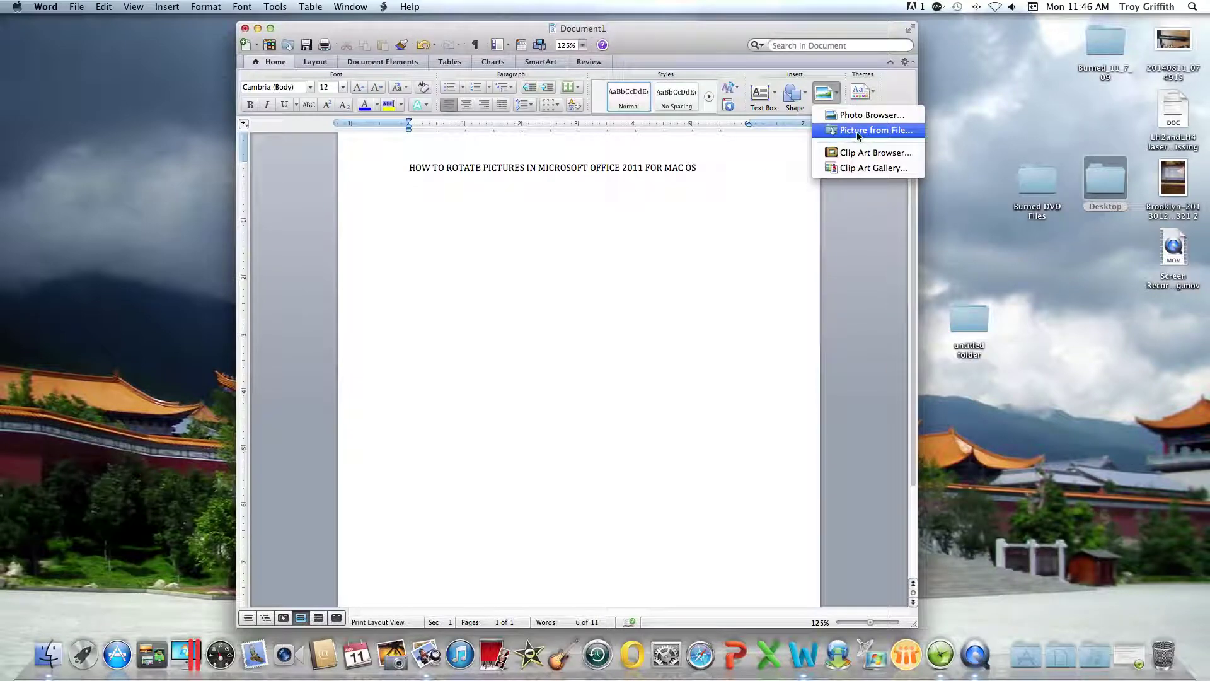
pyautogui.click(857, 130)
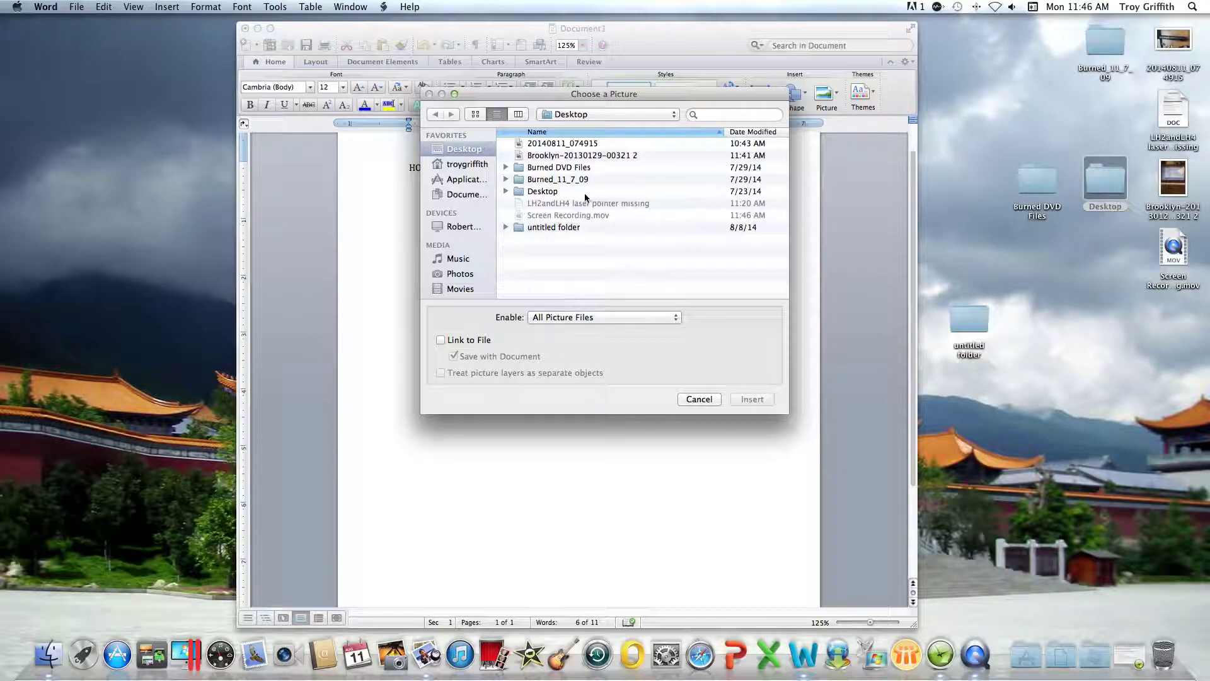
pyautogui.click(584, 146)
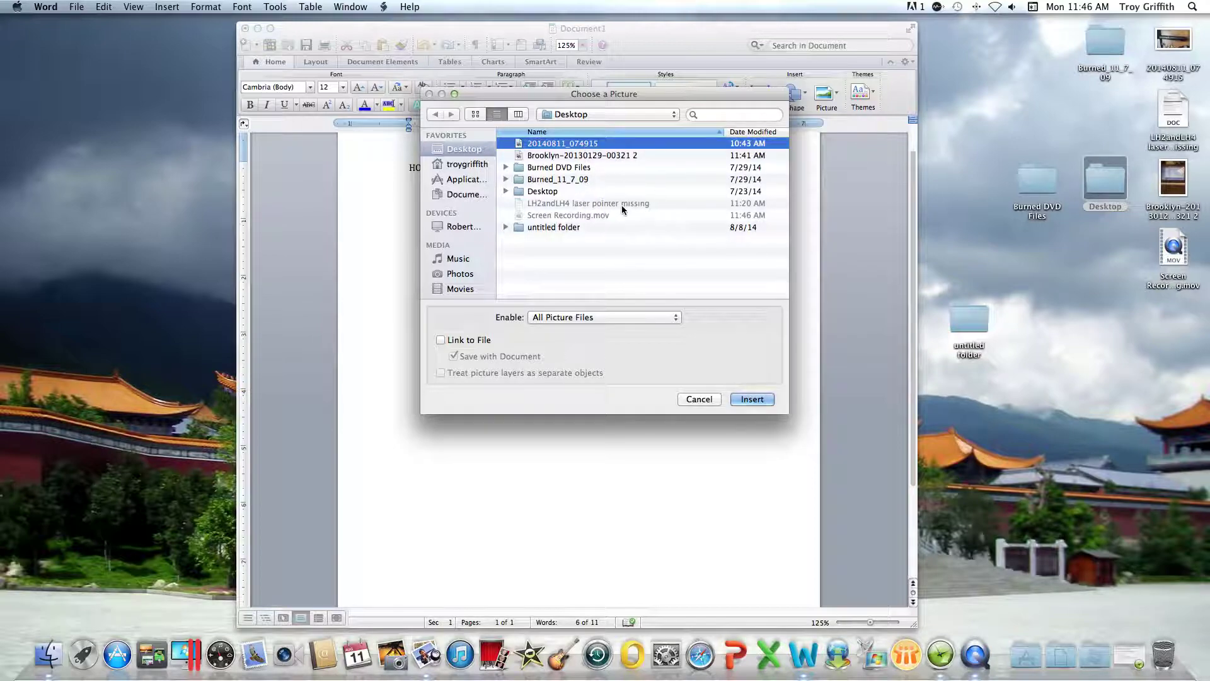
pyautogui.click(752, 400)
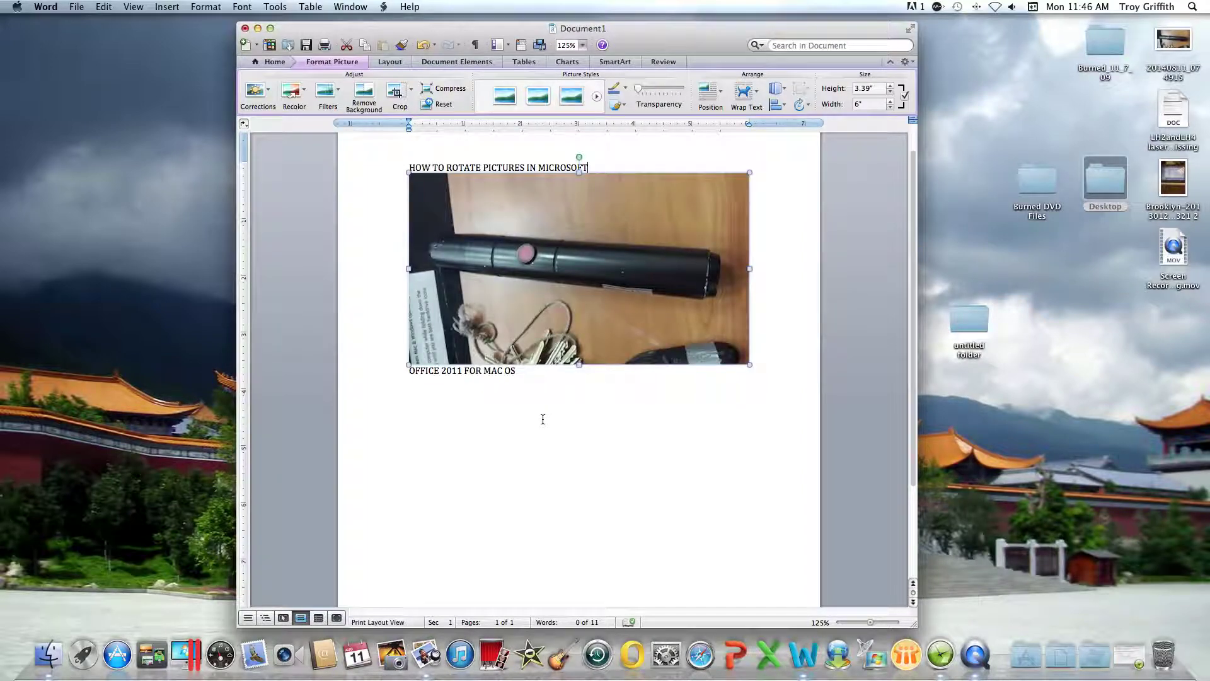
# Rotate the inserted picture freehand through different angles, leaving it a quarter turn clockwise from its original orientation.
pyautogui.scroll(-3, 547, 378)
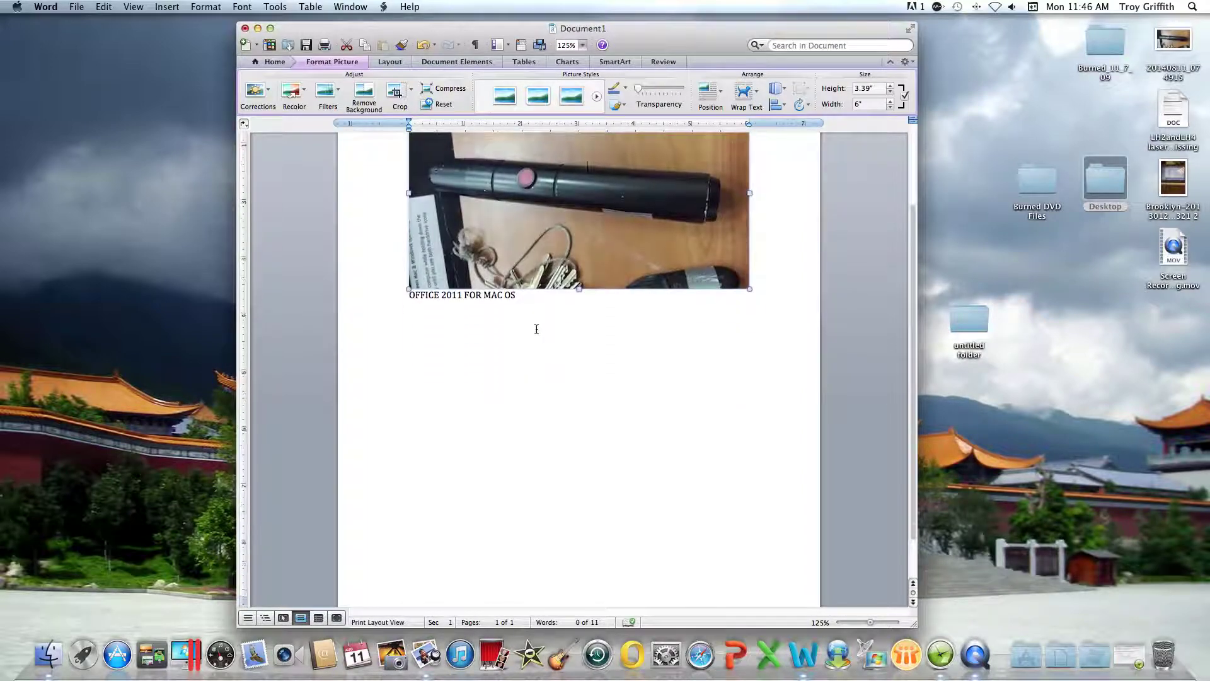
pyautogui.scroll(-2, 536, 329)
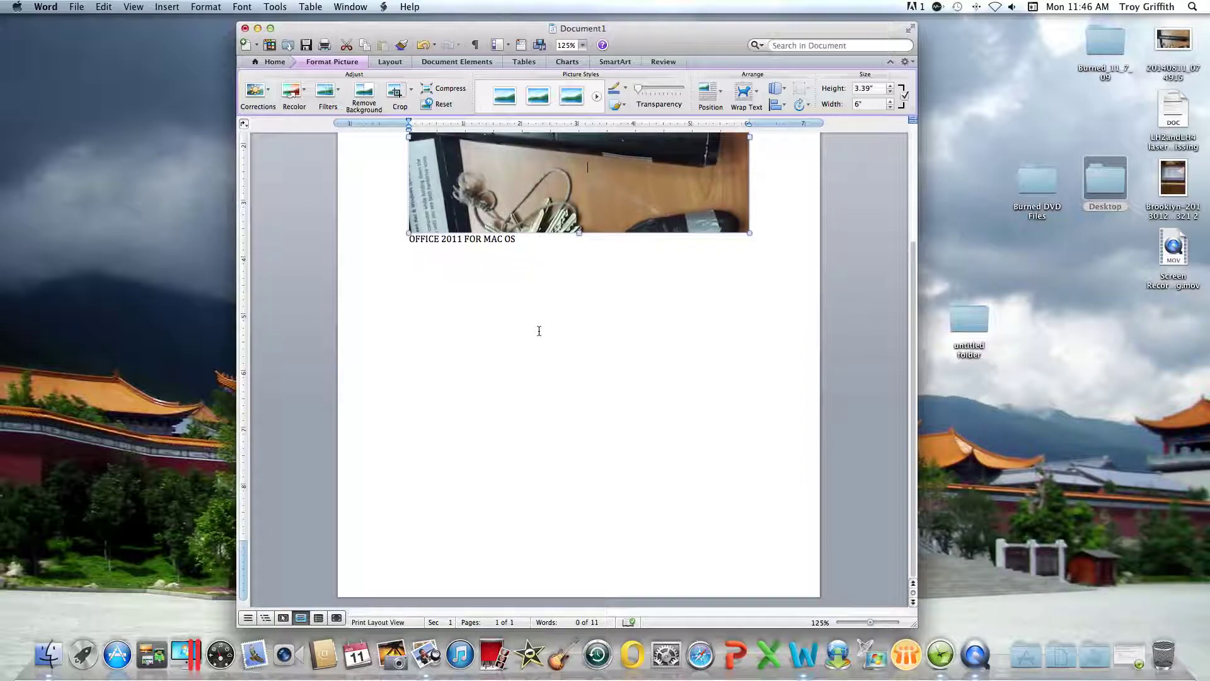
pyautogui.scroll(3, 538, 331)
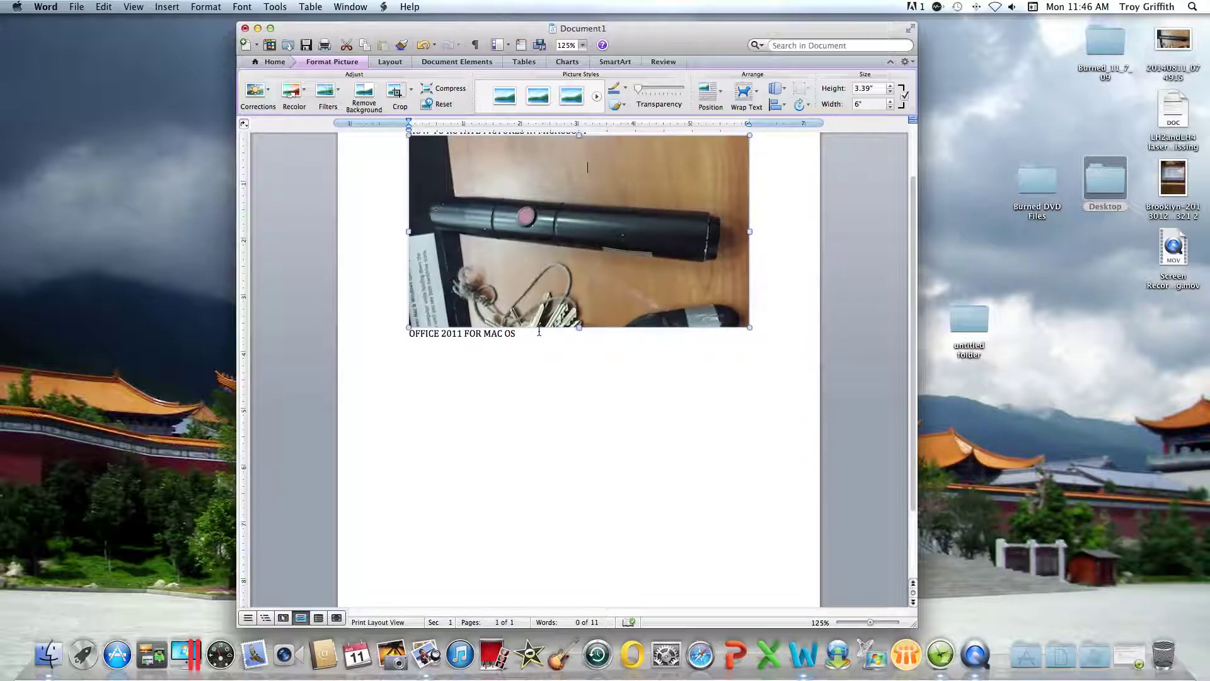
pyautogui.scroll(3, 512, 303)
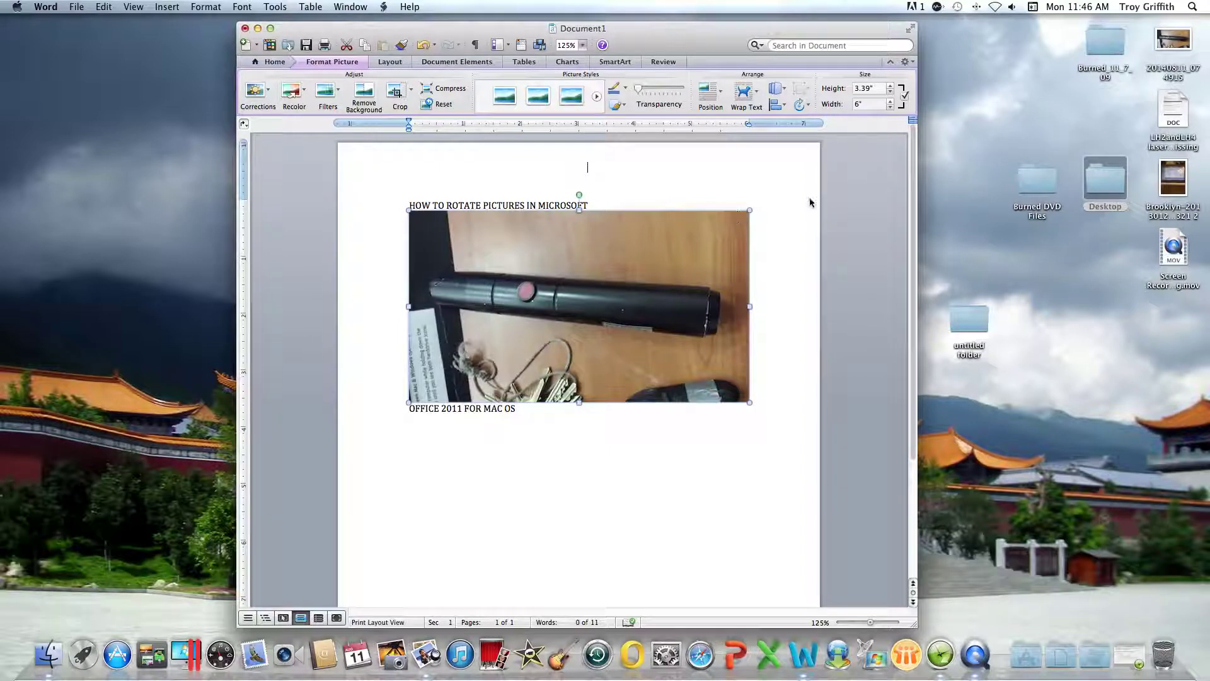
pyautogui.click(652, 207)
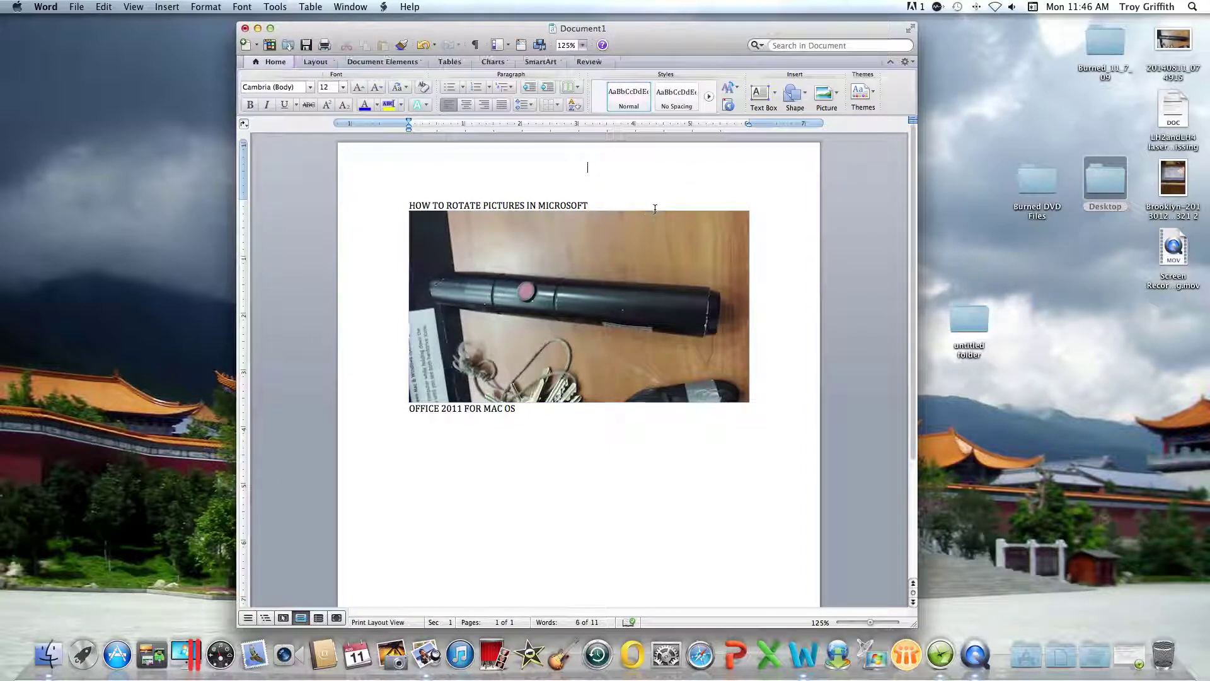
pyautogui.click(613, 247)
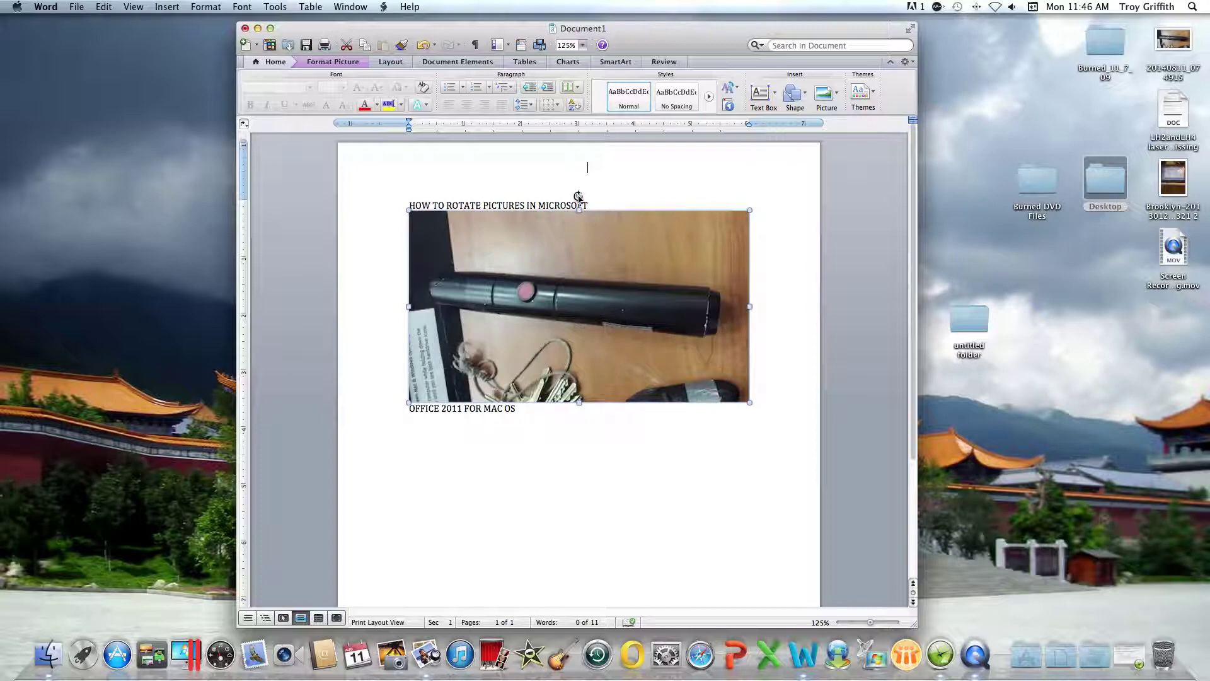
pyautogui.moveTo(579, 197); pyautogui.dragTo(622, 309)
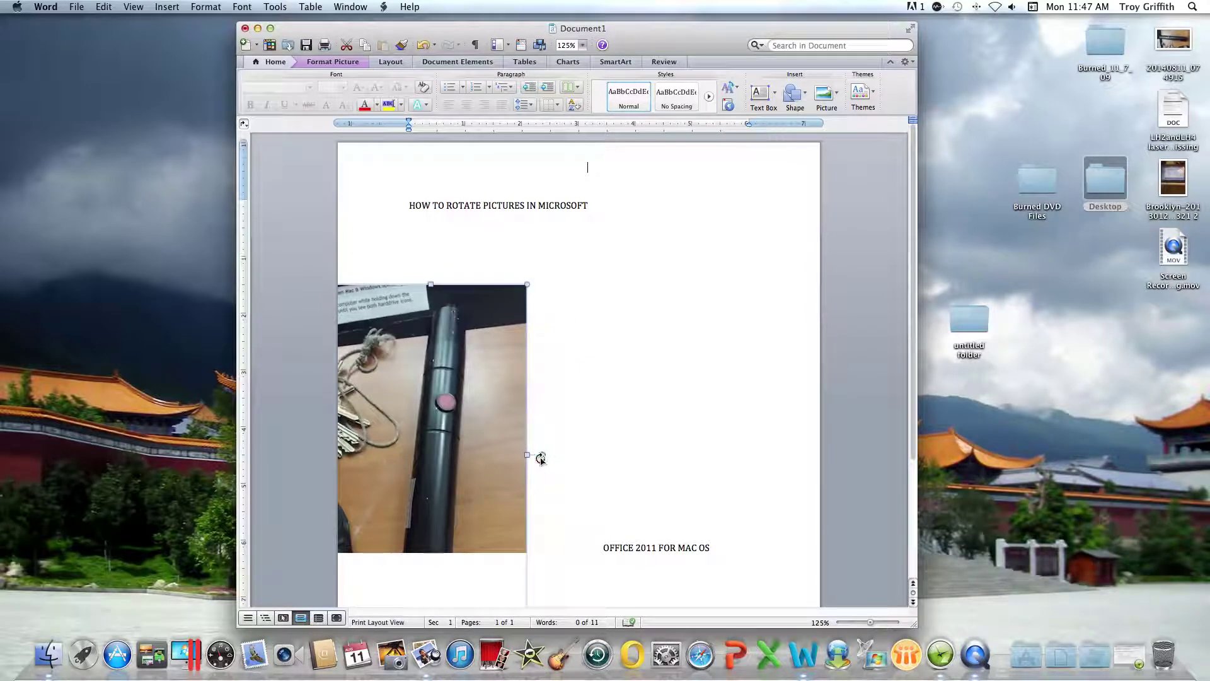
pyautogui.moveTo(542, 455); pyautogui.dragTo(435, 473)
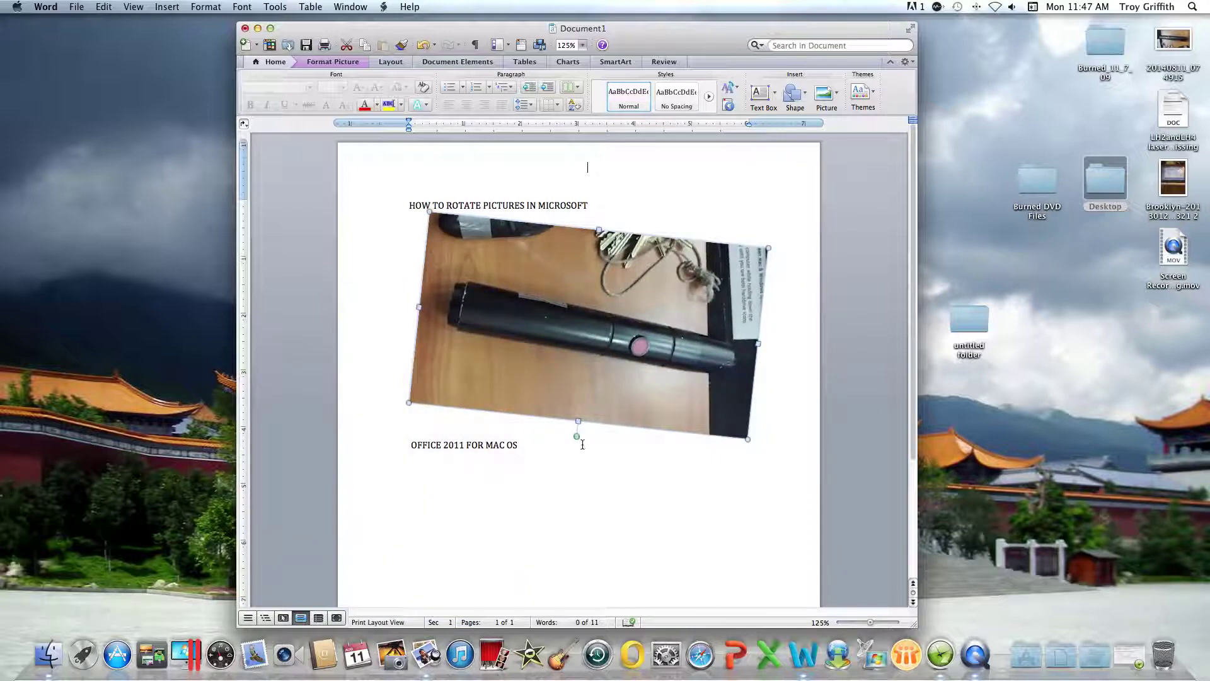
pyautogui.moveTo(577, 439); pyautogui.dragTo(643, 331)
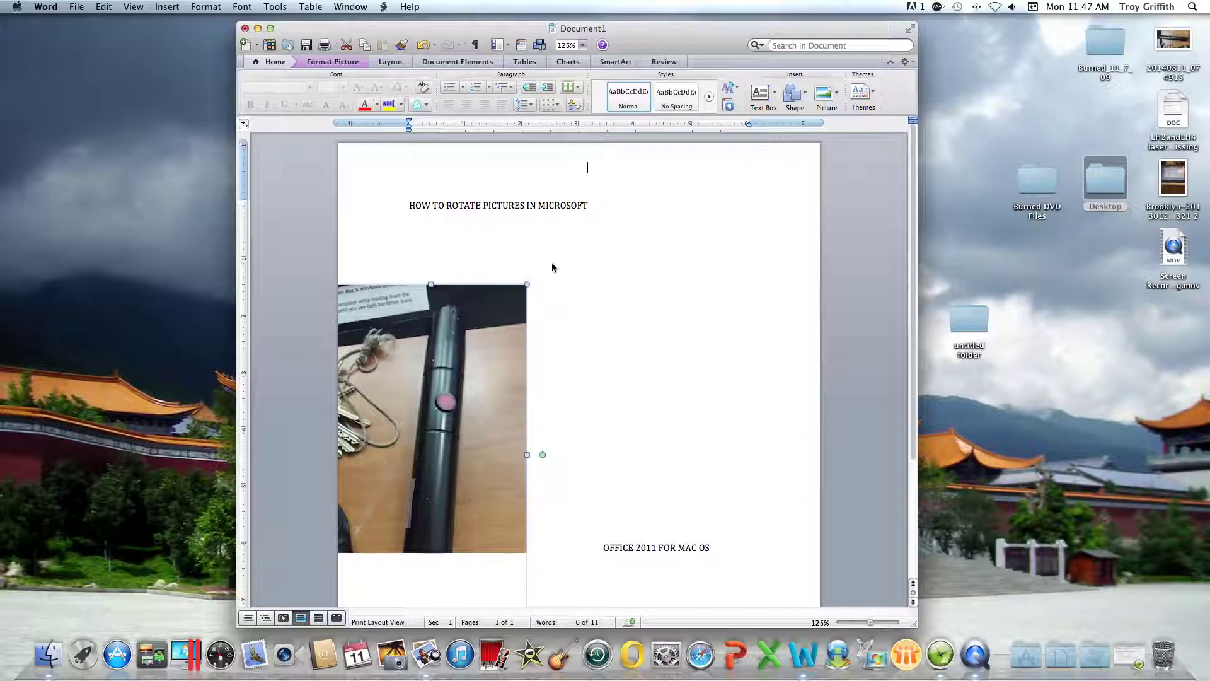
# Set the picture's text wrapping to Tight and move it below the heading, towards the middle of the page.
pyautogui.click(341, 63)
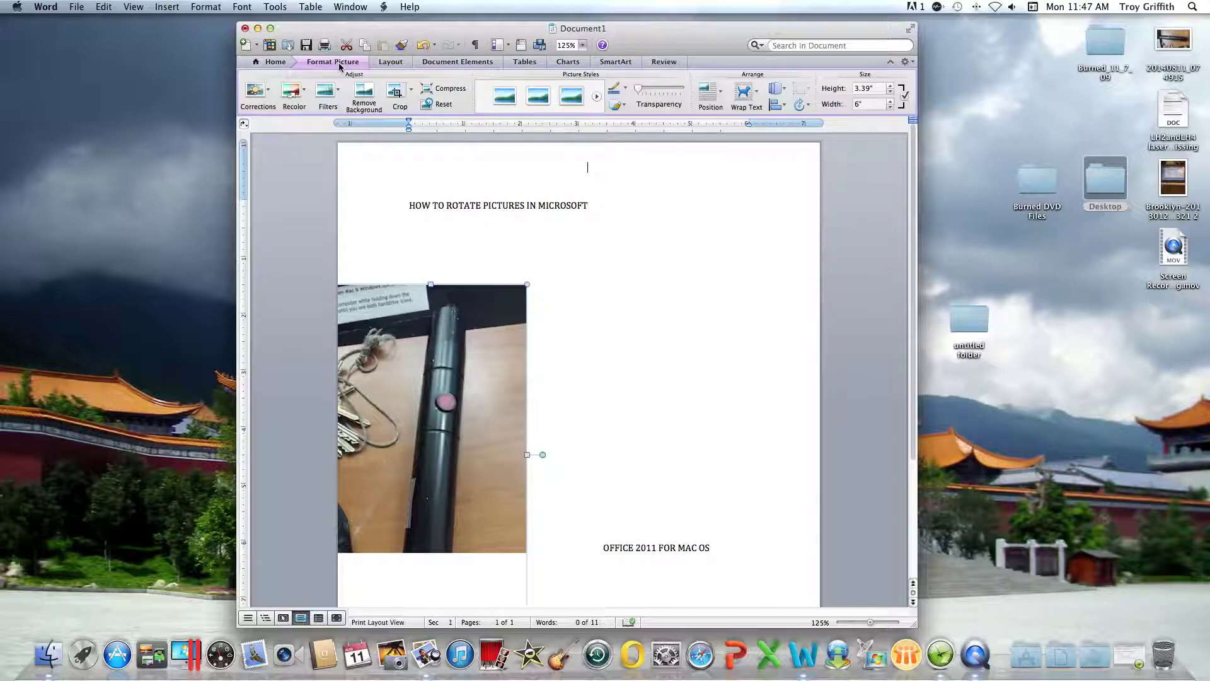
pyautogui.click(744, 94)
pyautogui.click(744, 93)
pyautogui.click(744, 94)
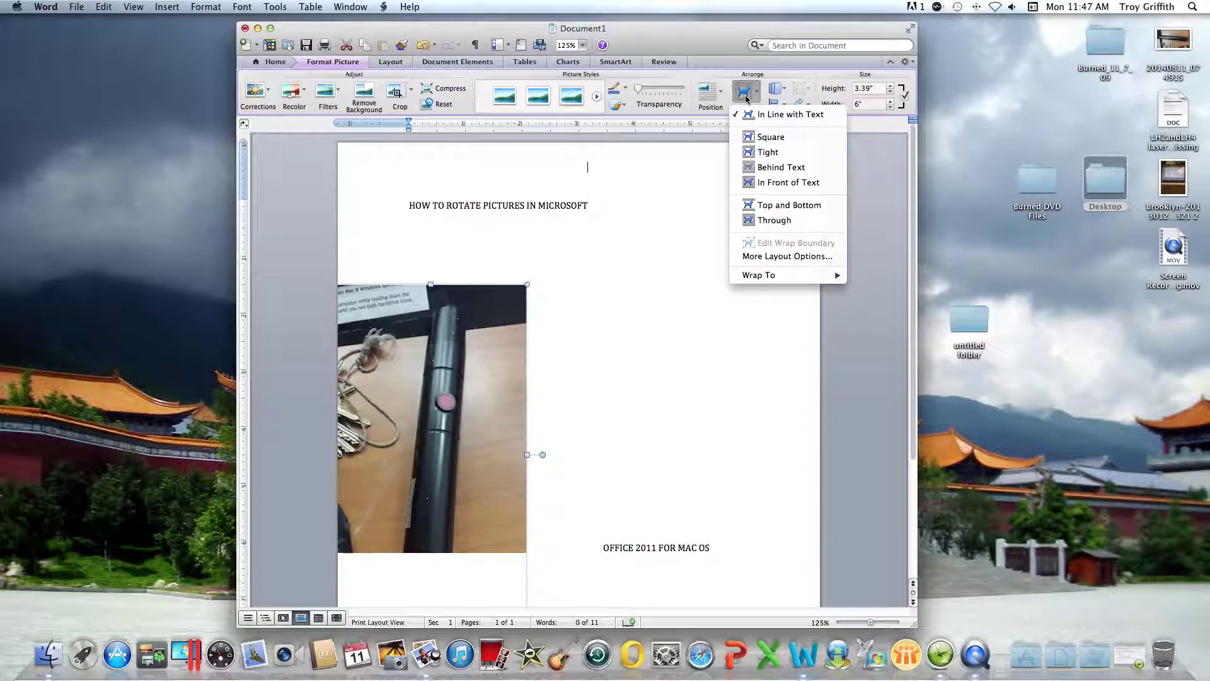
pyautogui.click(768, 153)
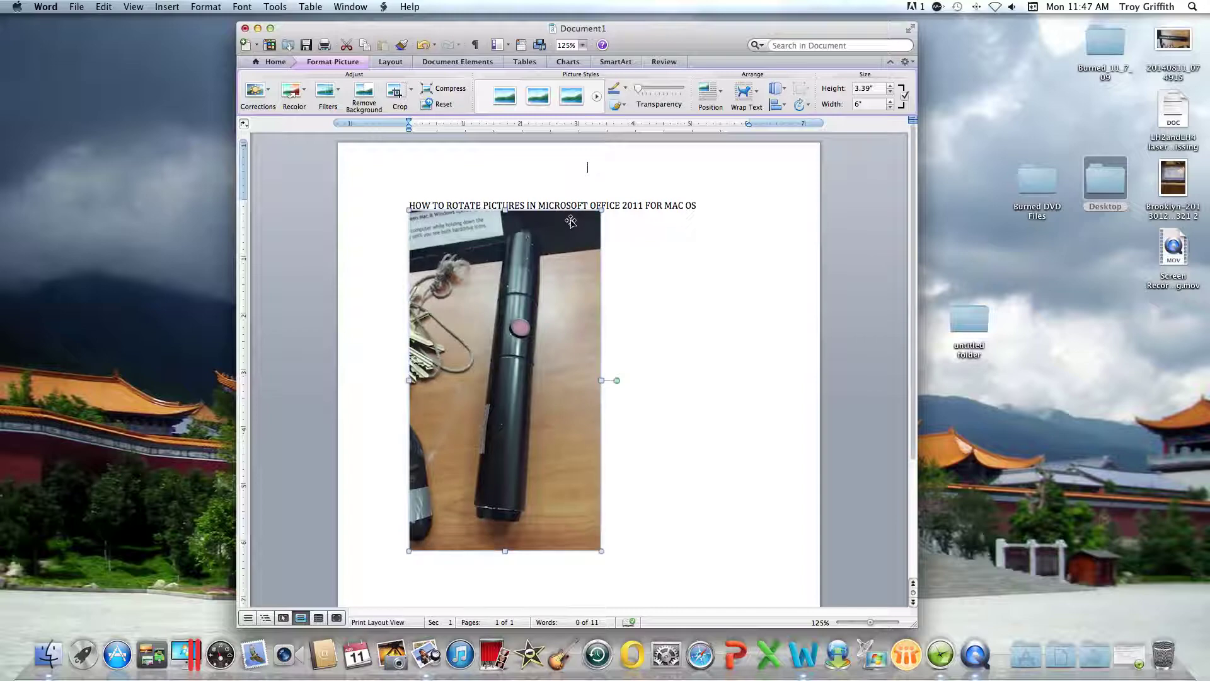
pyautogui.moveTo(480, 249); pyautogui.dragTo(543, 292)
# Rotate the picture freehand another quarter turn clockwise and turn it back to its upright orientation.
pyautogui.scroll(-1, 686, 271)
pyautogui.scroll(-2, 687, 271)
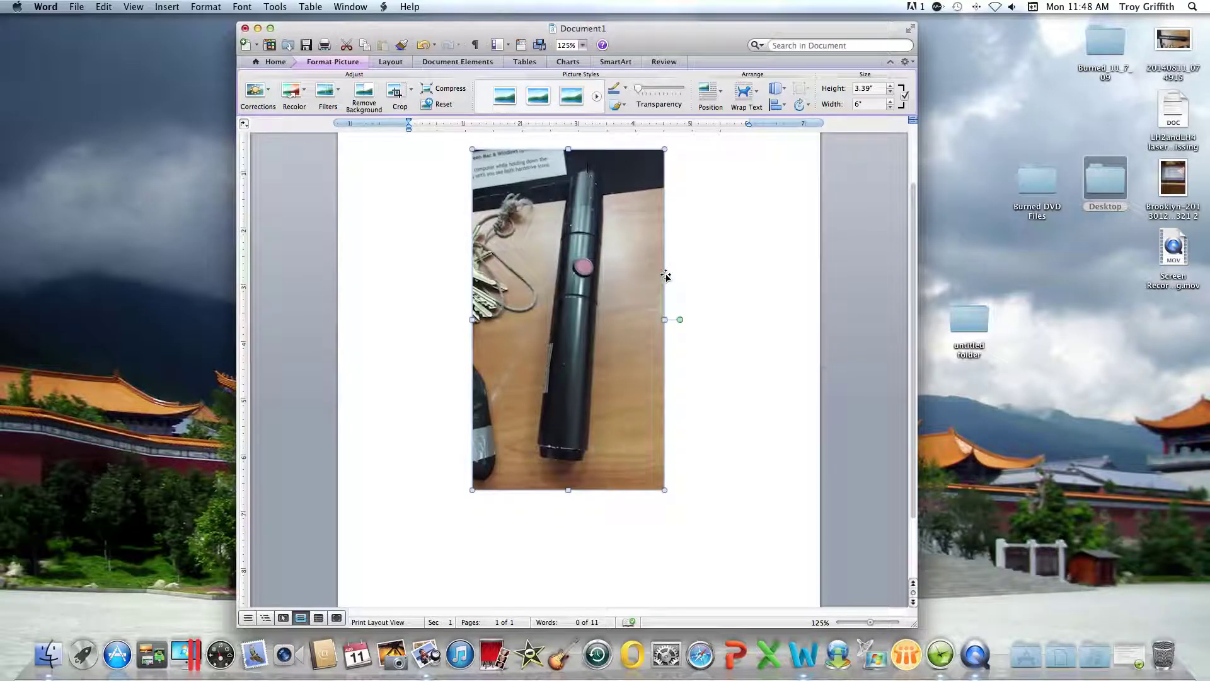
pyautogui.scroll(1, 666, 276)
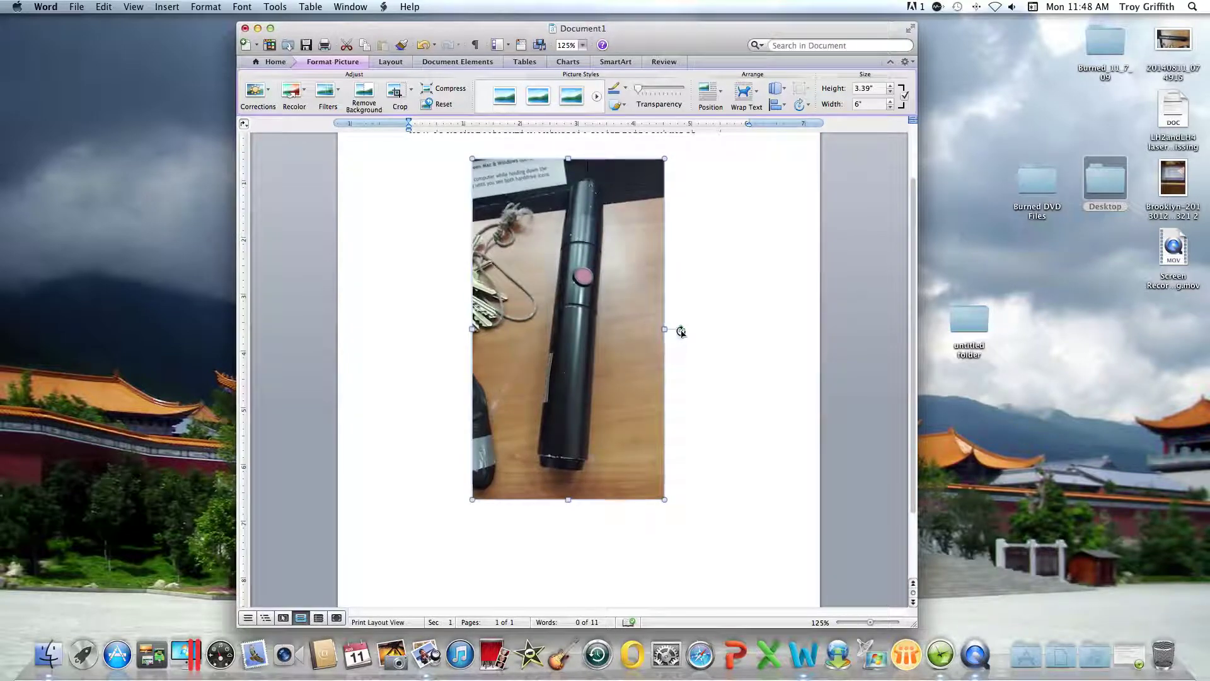
pyautogui.moveTo(681, 332); pyautogui.dragTo(567, 344)
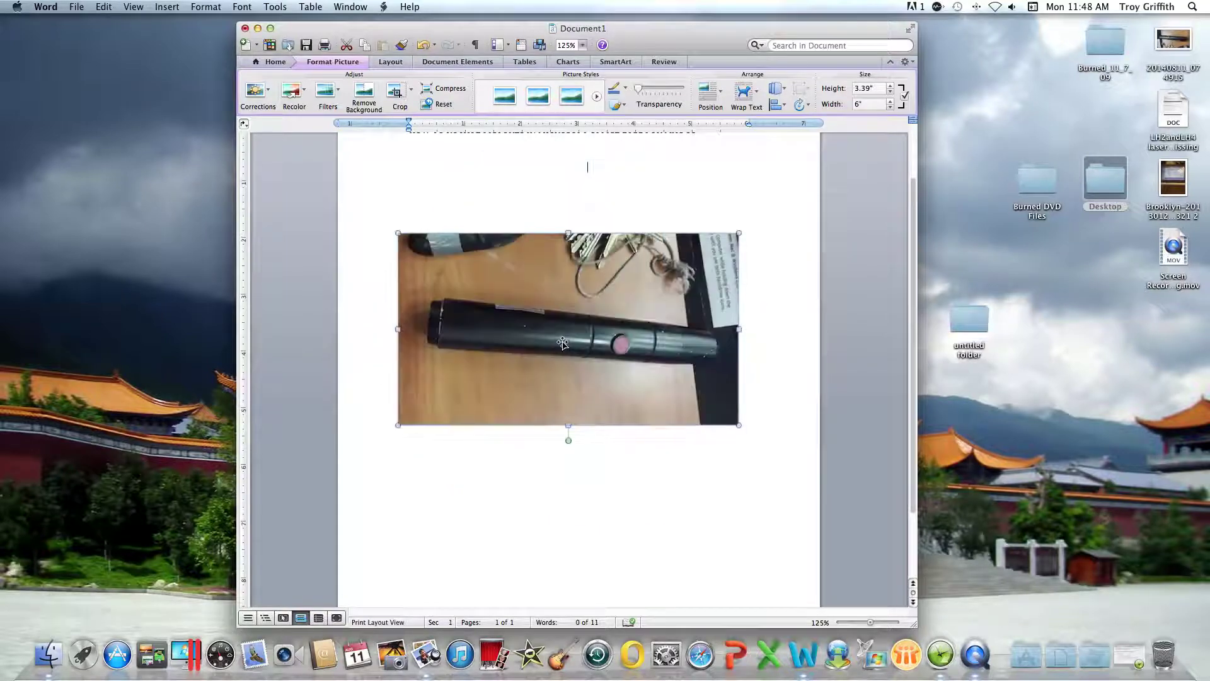
pyautogui.moveTo(567, 443); pyautogui.dragTo(630, 332)
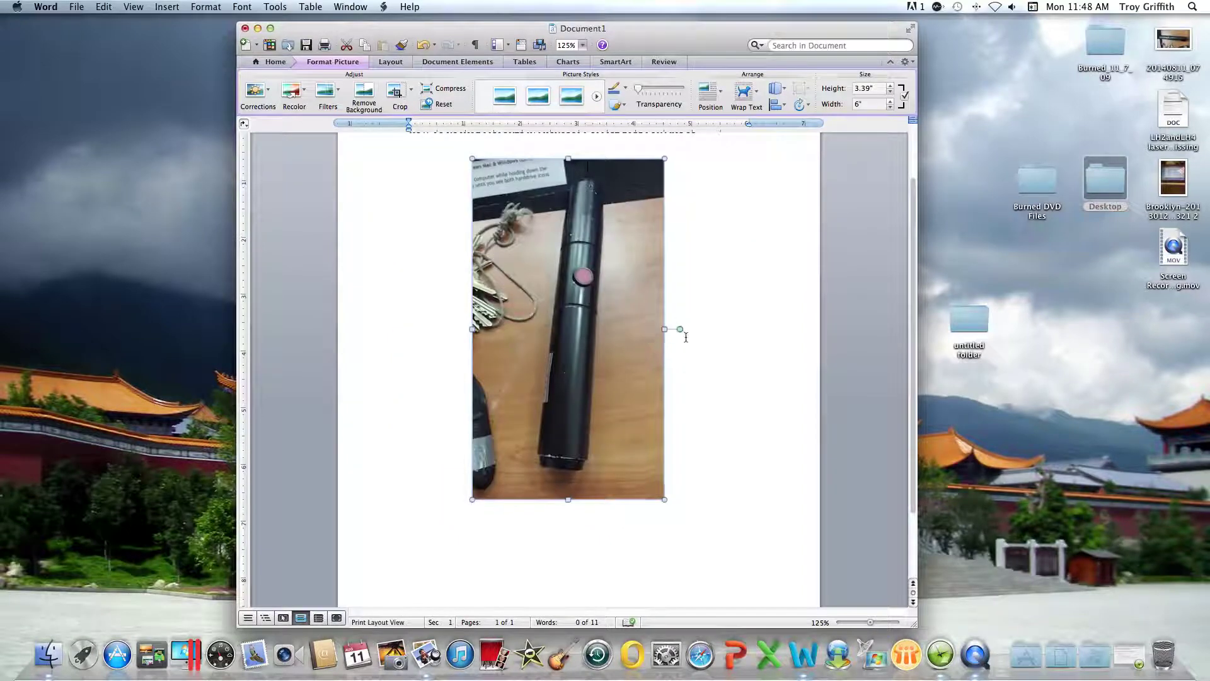
# Rotate the picture left 90° and back right 90° with the preset rotation commands.
pyautogui.click(802, 108)
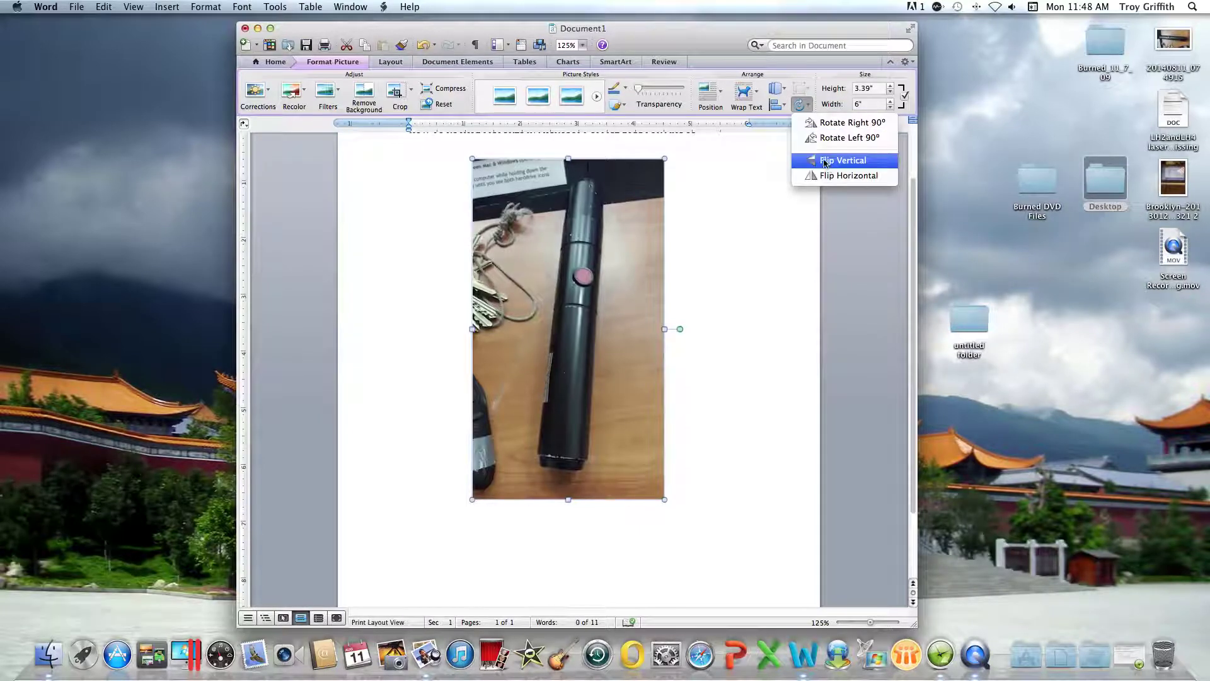
pyautogui.click(829, 140)
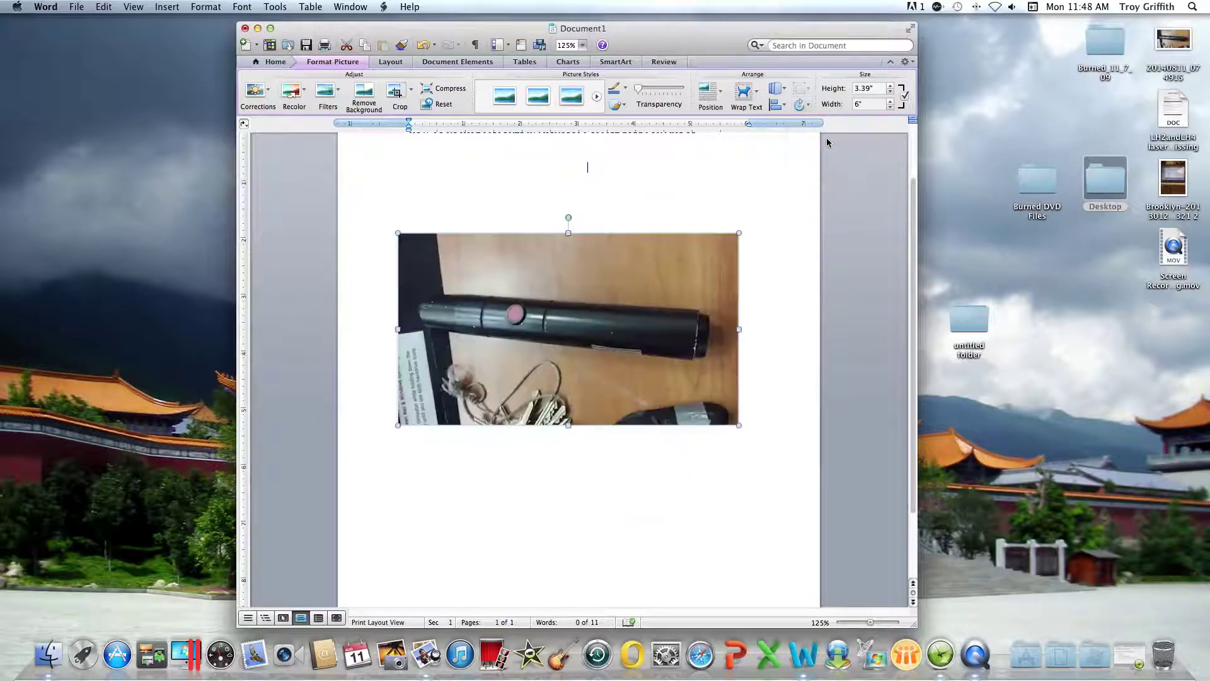
pyautogui.click(801, 106)
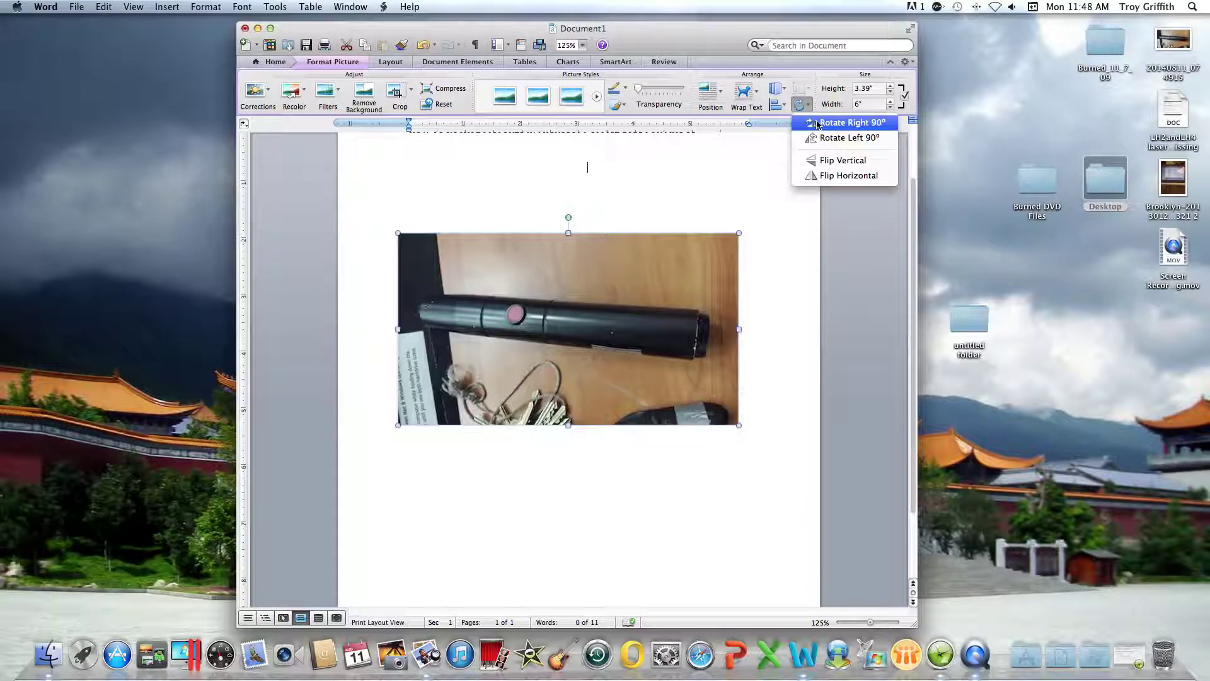
pyautogui.click(817, 123)
# Flip the picture vertically, flip it horizontally, and flip it vertically once more.
pyautogui.click(801, 105)
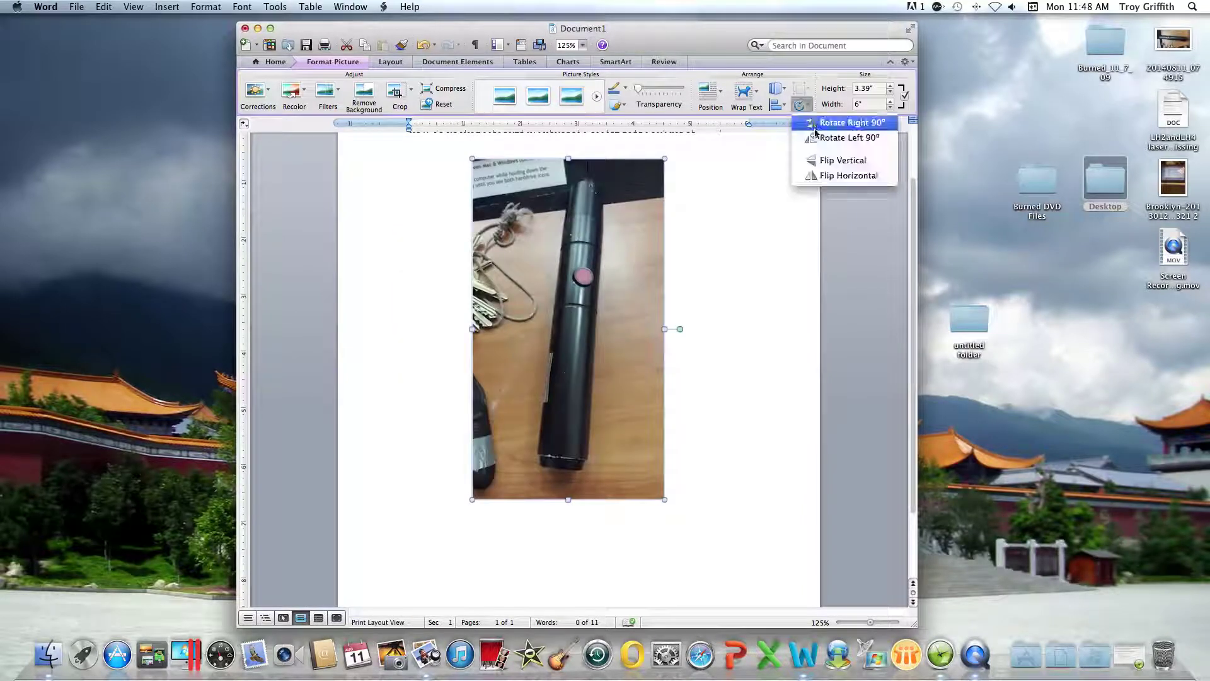
pyautogui.click(828, 162)
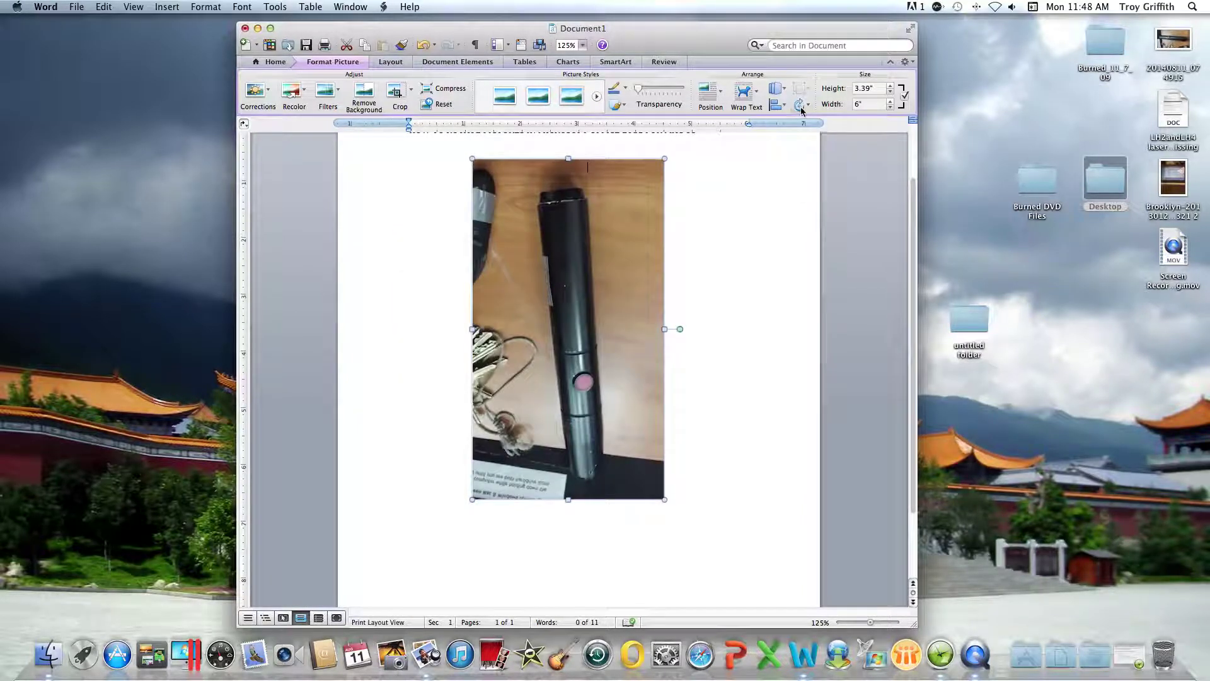
pyautogui.click(800, 105)
pyautogui.click(824, 176)
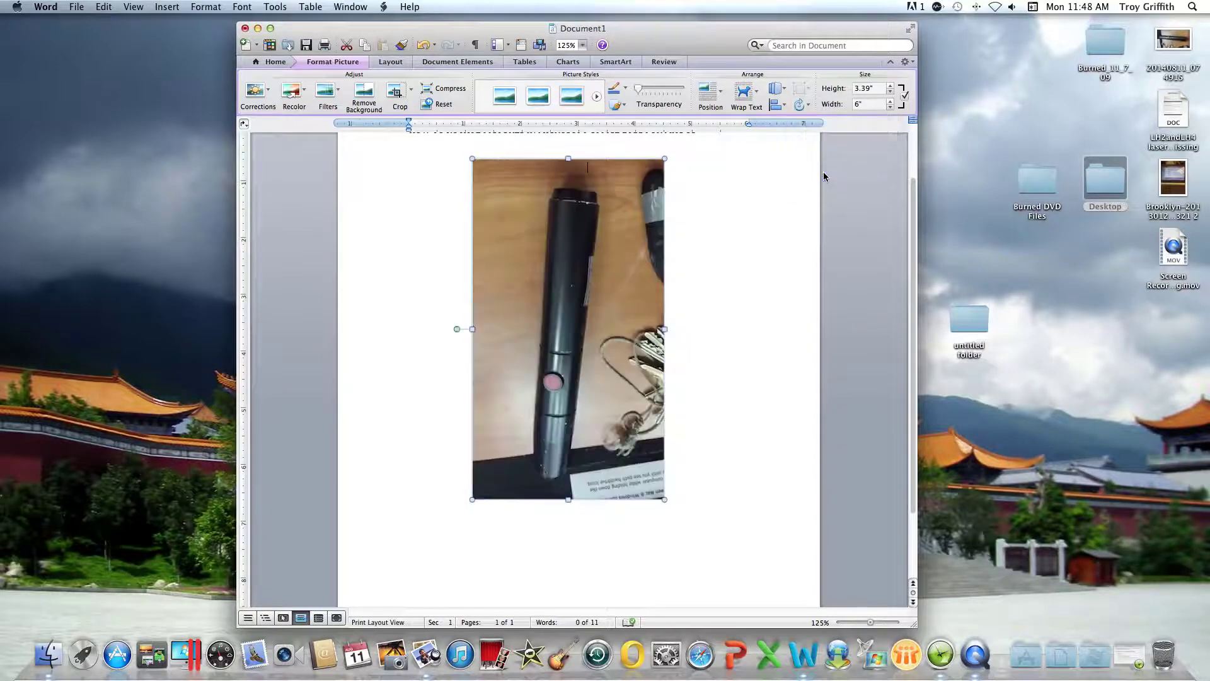
pyautogui.click(802, 109)
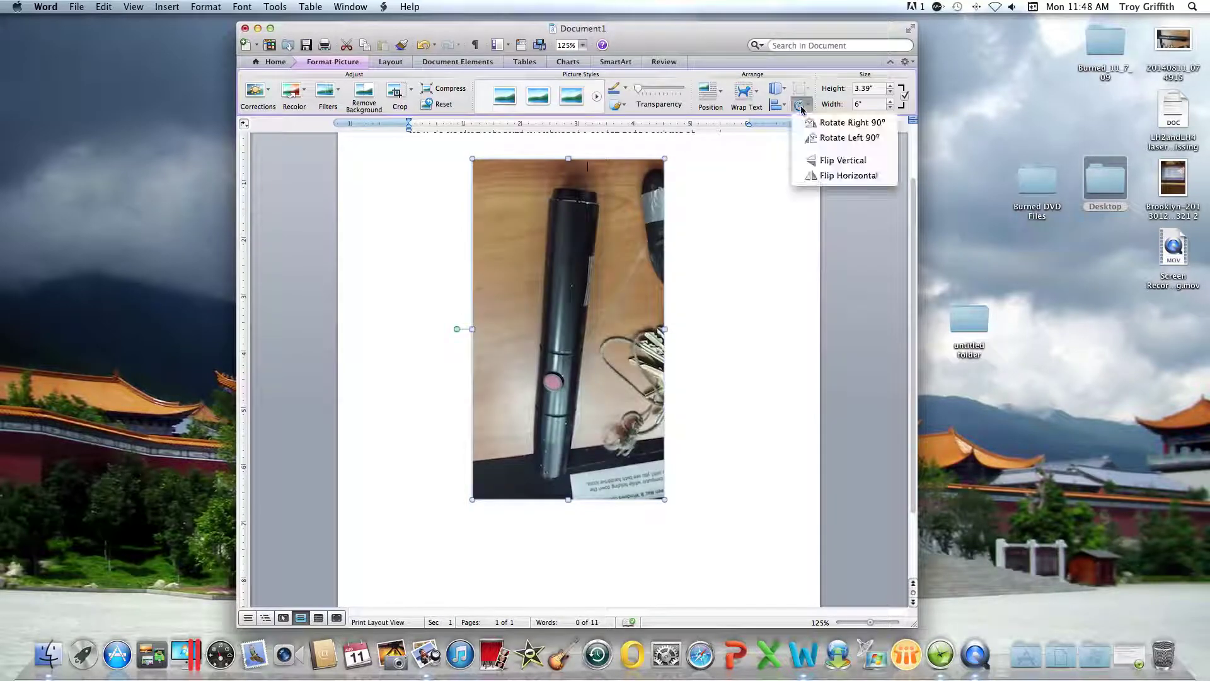
pyautogui.click(819, 161)
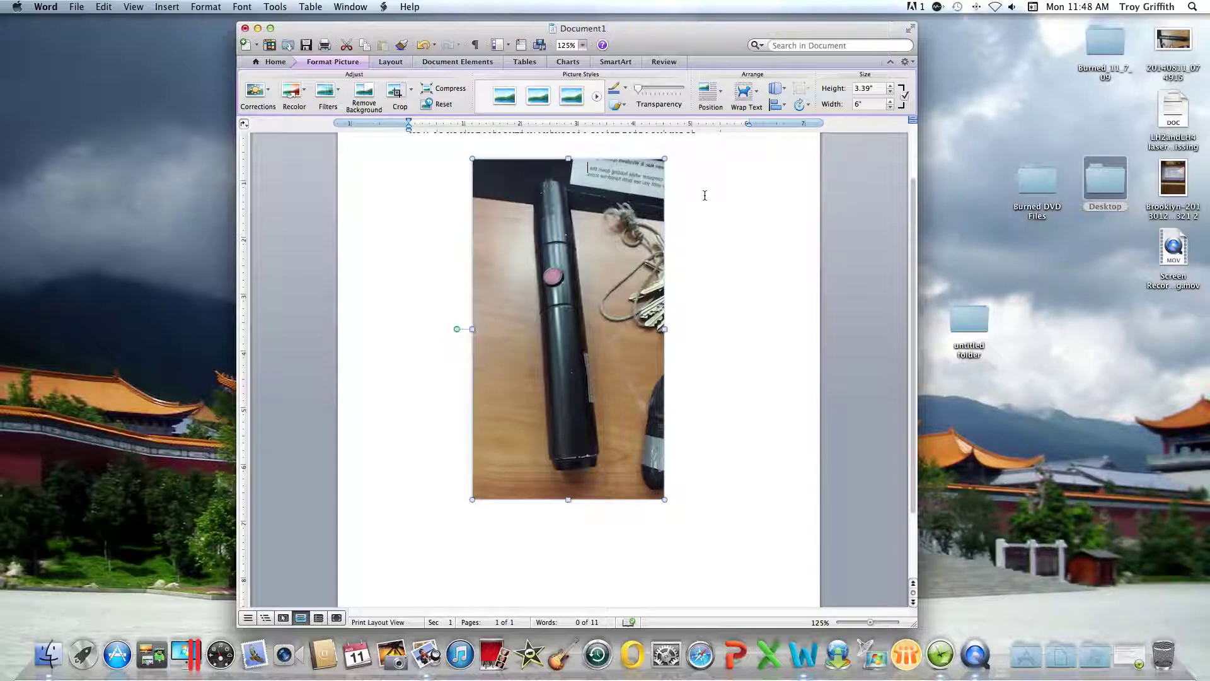
pyautogui.scroll(3, 705, 196)
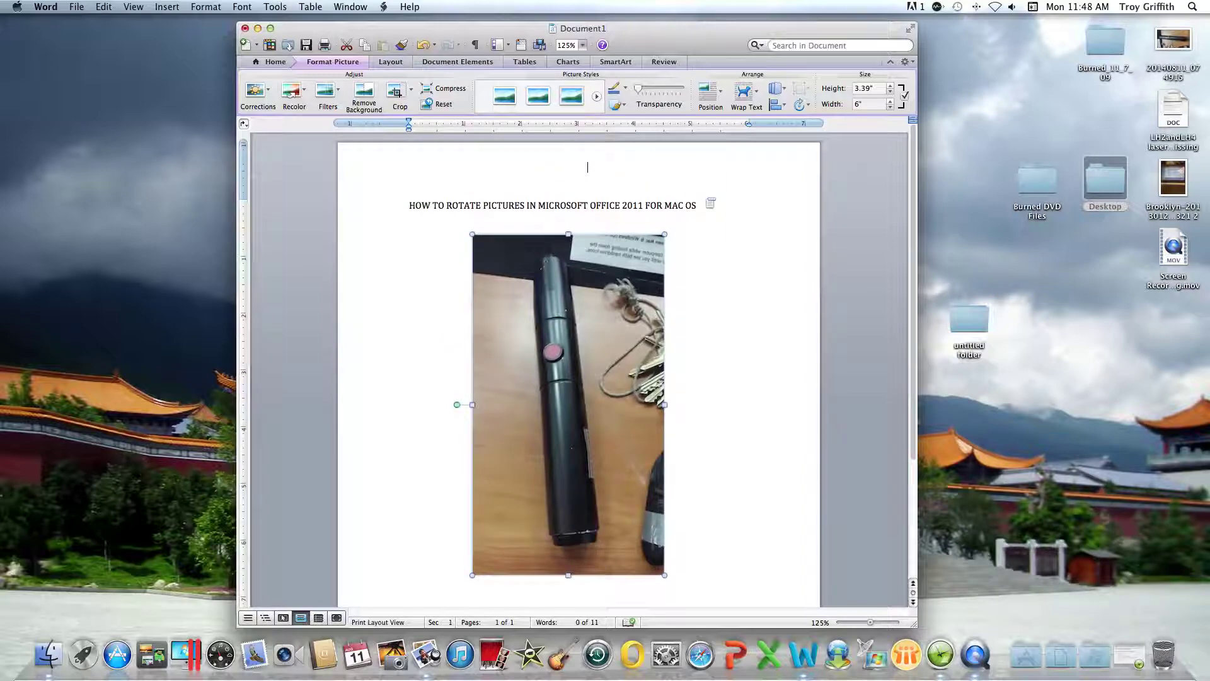